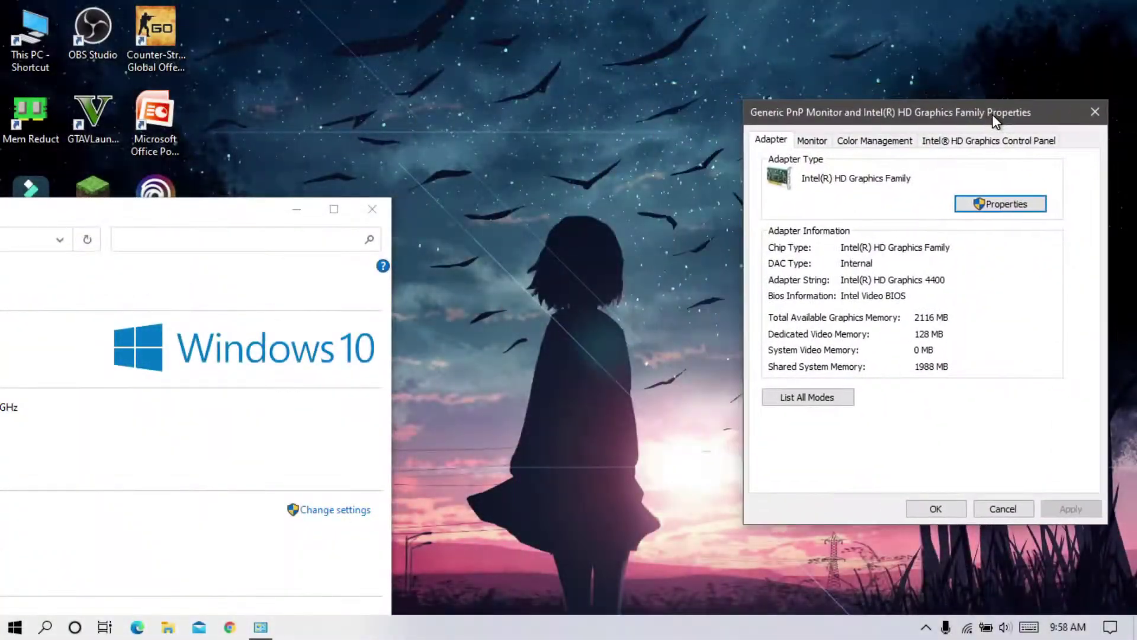
Move the System window over the adapter Properties dialog and nudge it into place.
drag(179, 210, 771, 64)
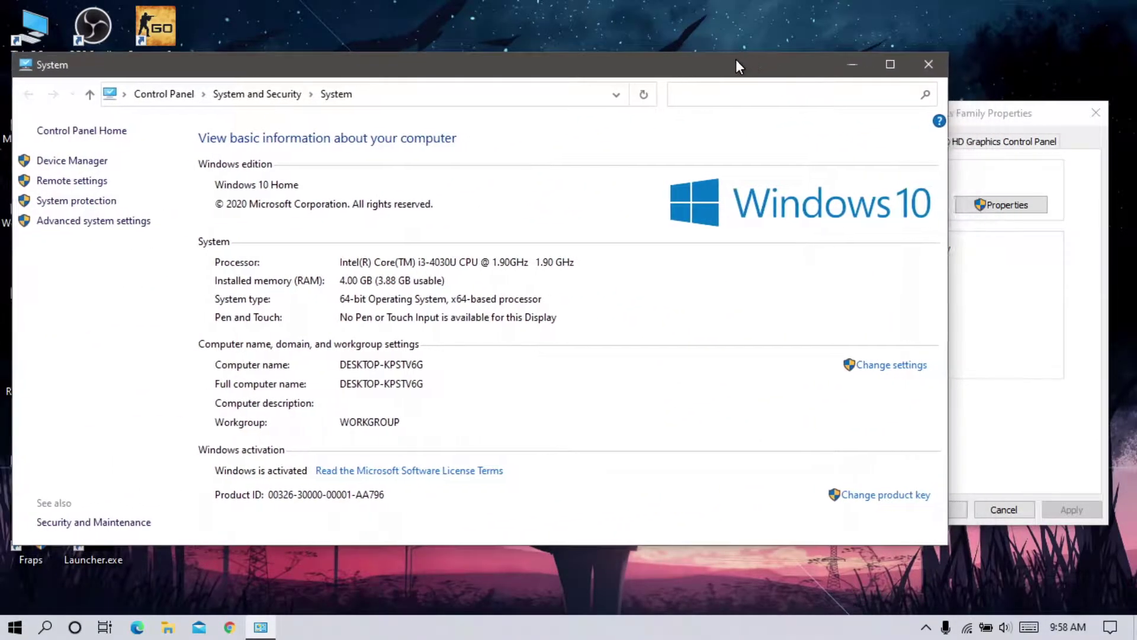
drag(772, 58, 737, 51)
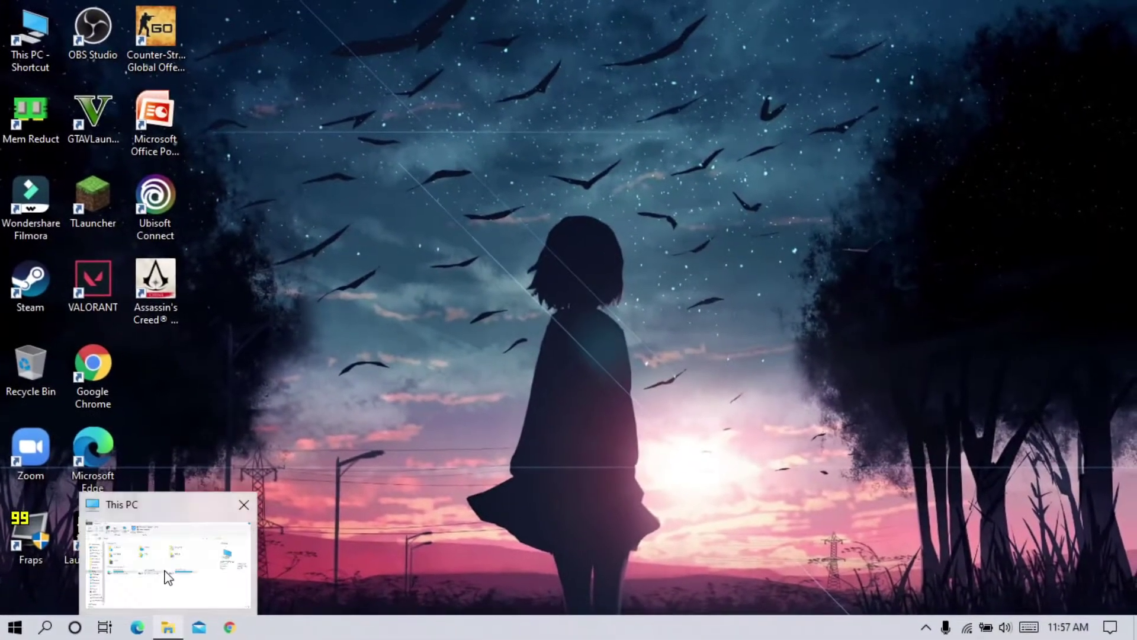
Set Performance Options to Adjust for best performance via This PC's advanced system settings, and confirm.
click(168, 627)
right_click(365, 450)
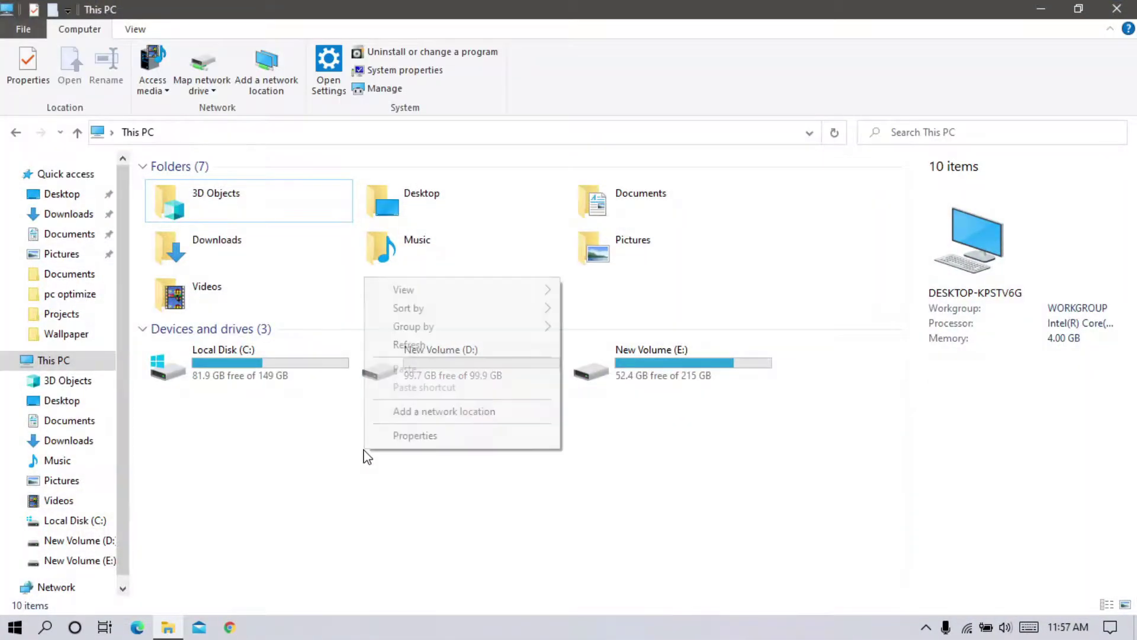
click(405, 439)
click(71, 165)
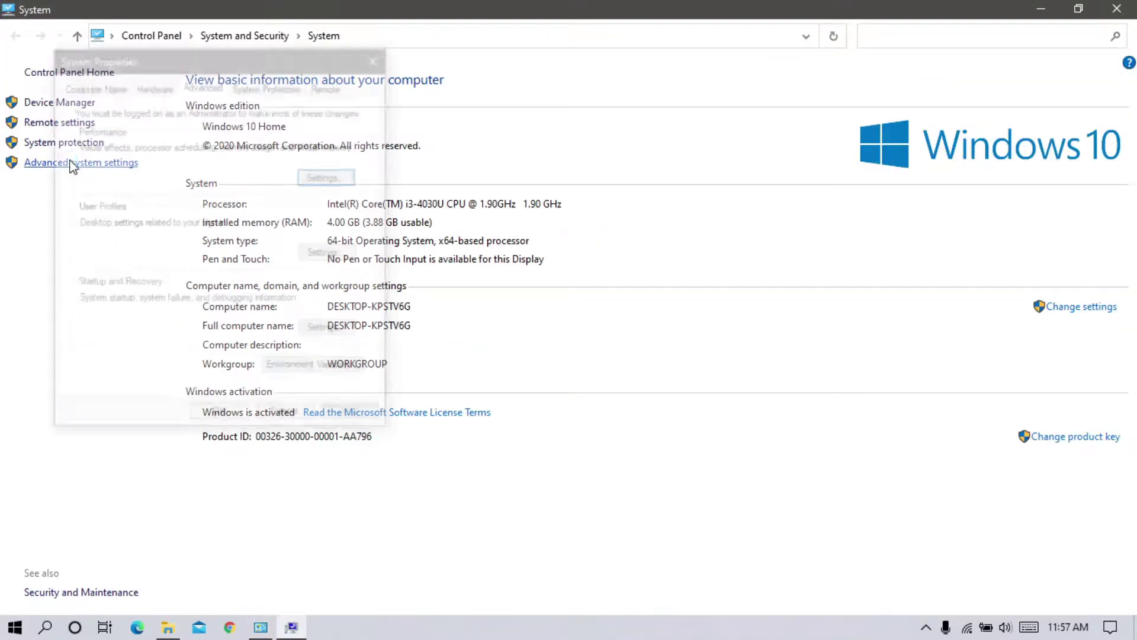
click(303, 178)
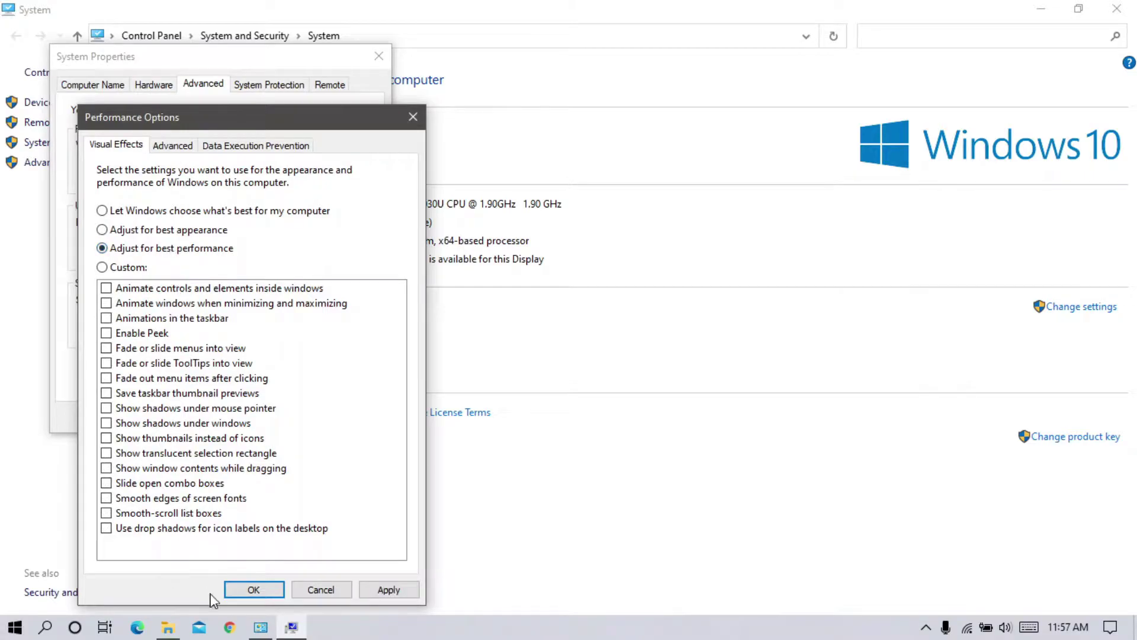
click(248, 587)
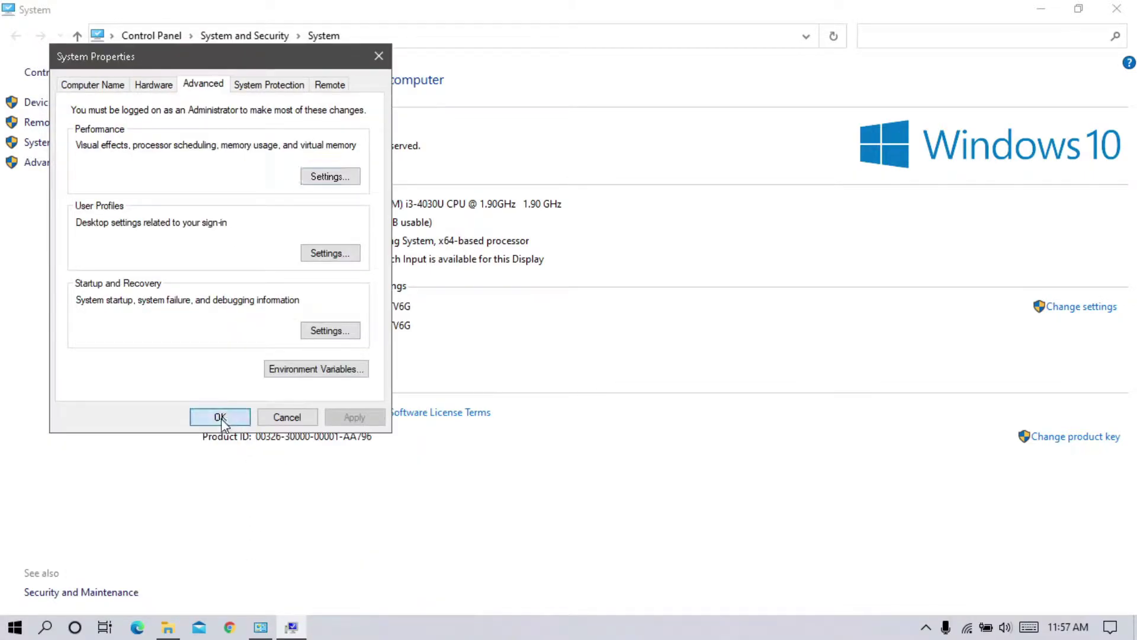
click(220, 418)
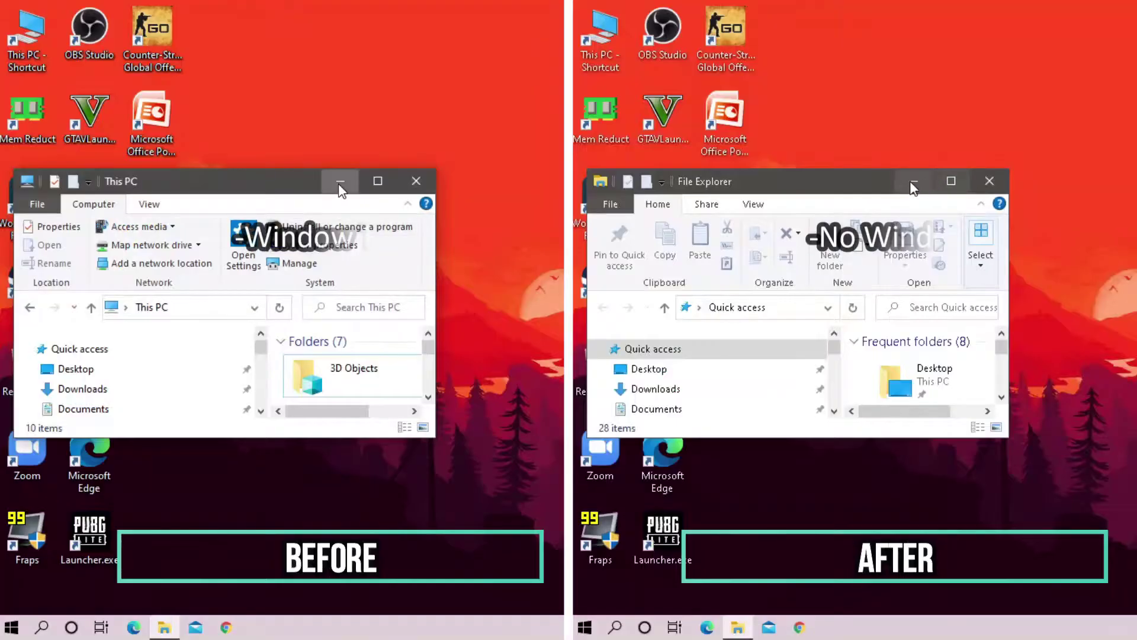
Restore and minimize the This PC window repeatedly to check the now animation-free transitions.
click(175, 628)
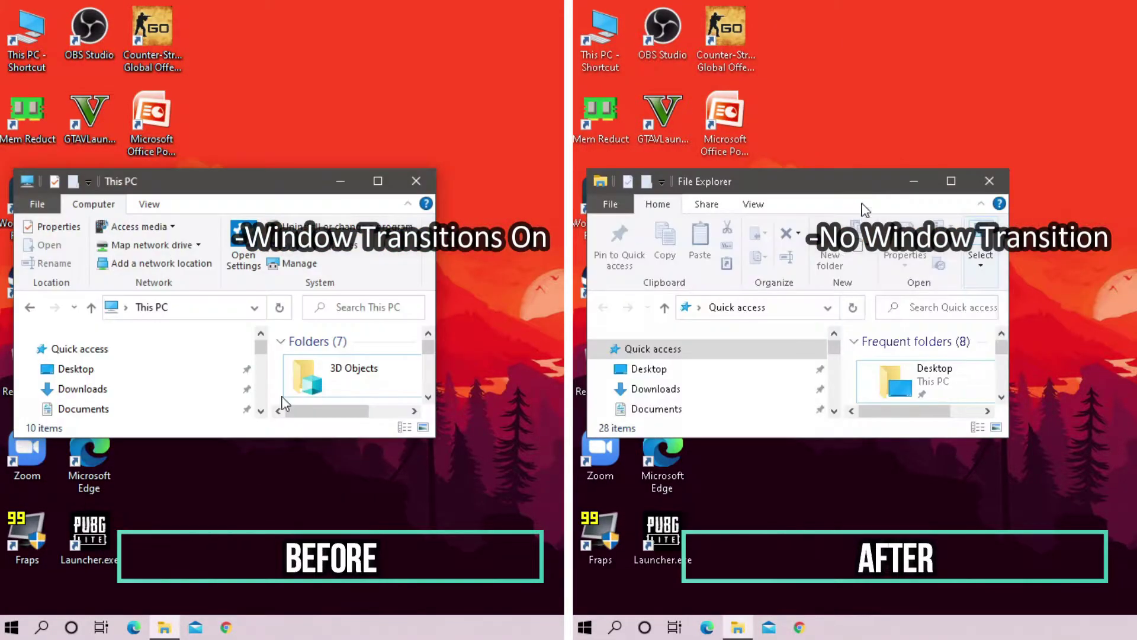
click(343, 181)
click(737, 628)
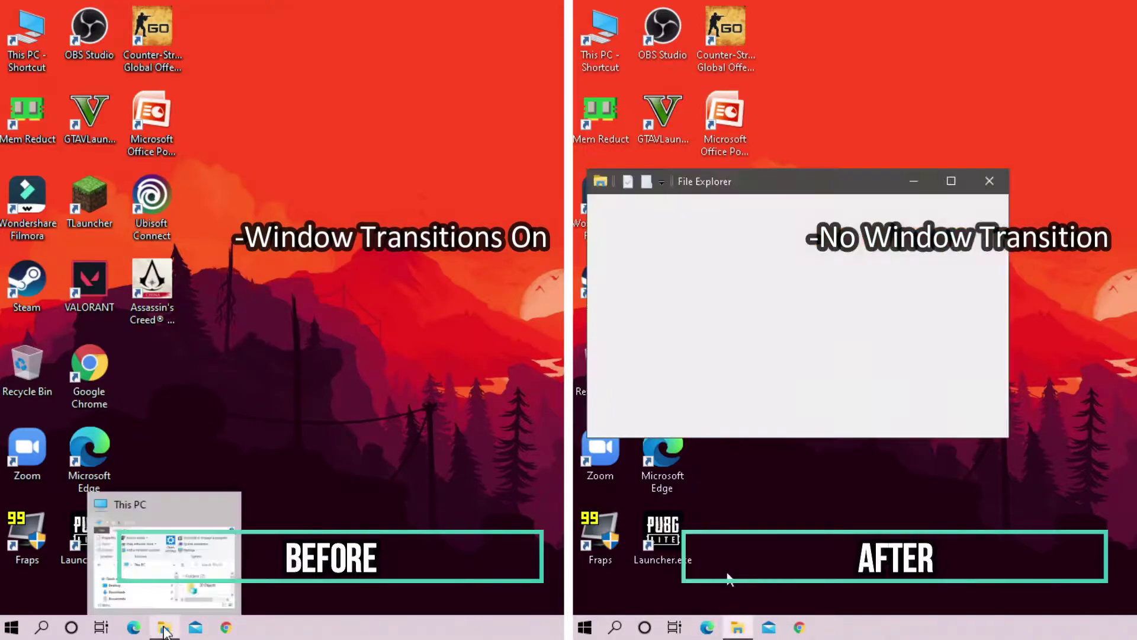
click(913, 186)
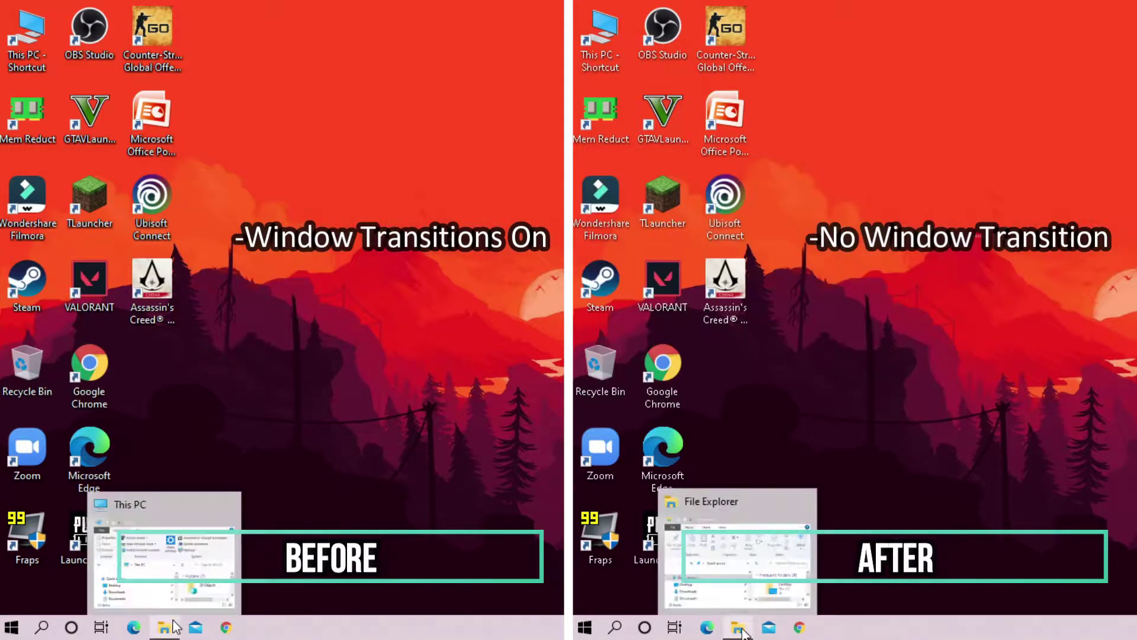
click(165, 569)
click(345, 176)
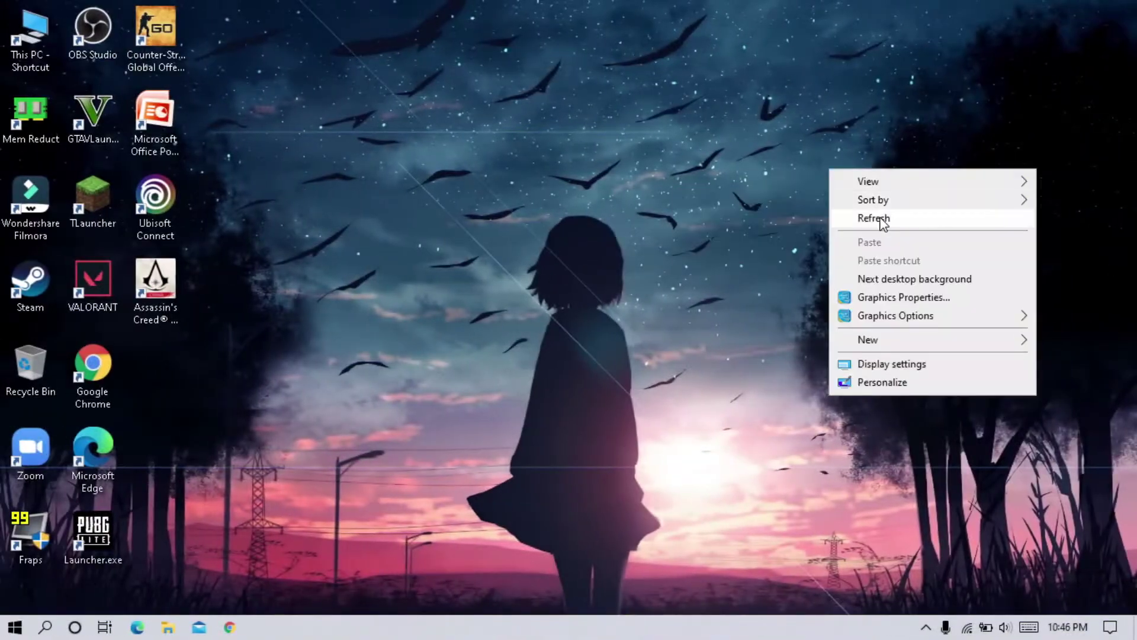
Reach the classic Power Options from Power & sleep settings.
click(846, 150)
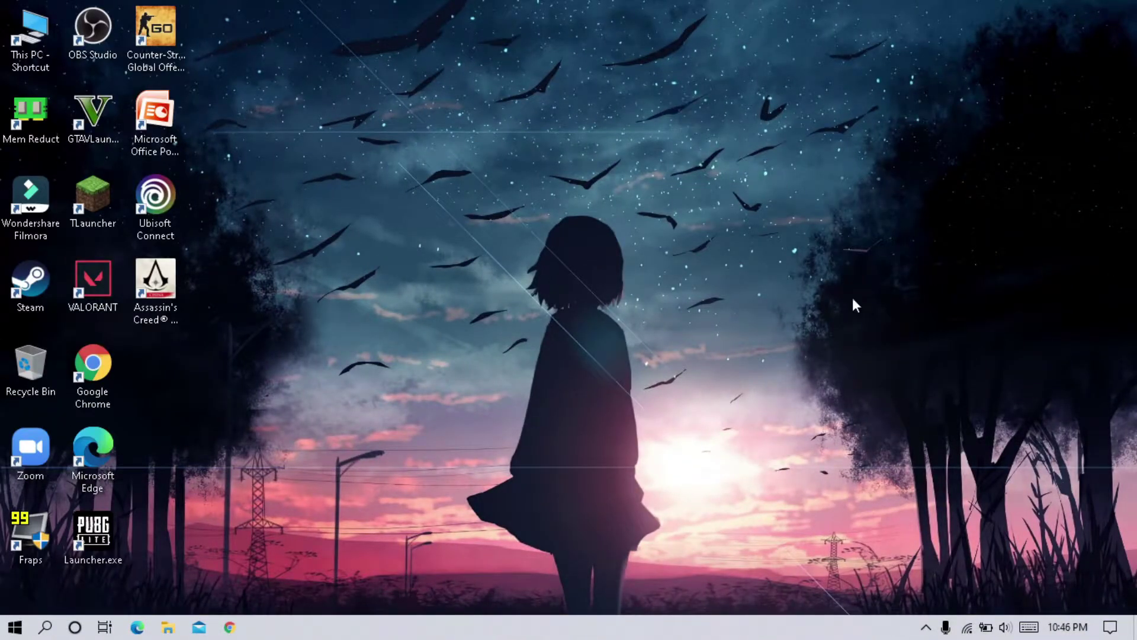
key(super)
text(power and)
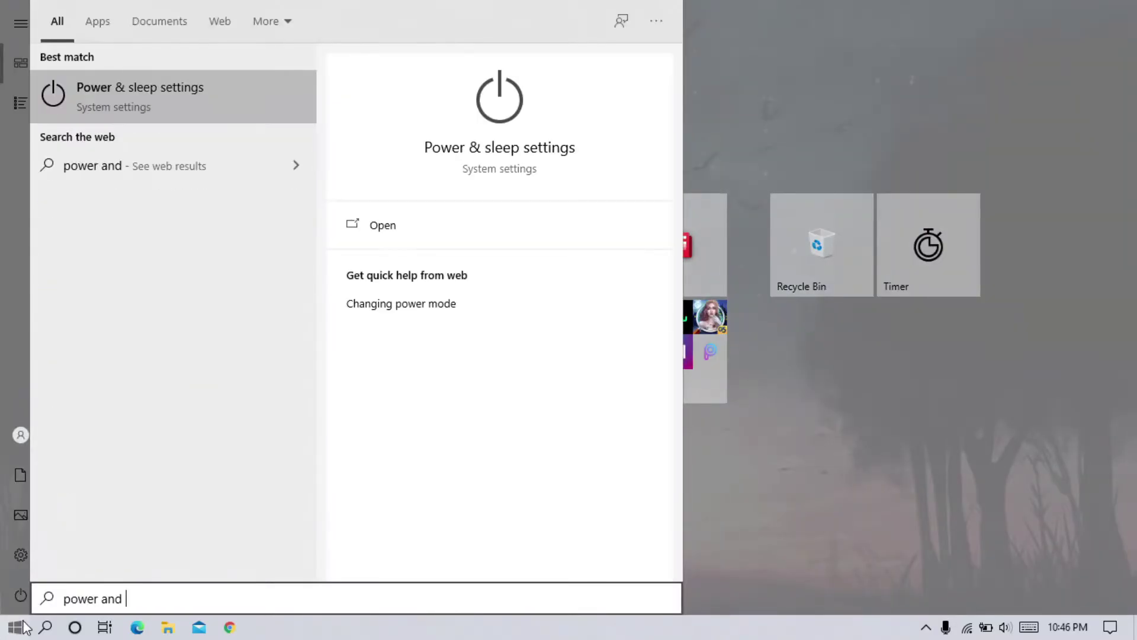
click(108, 86)
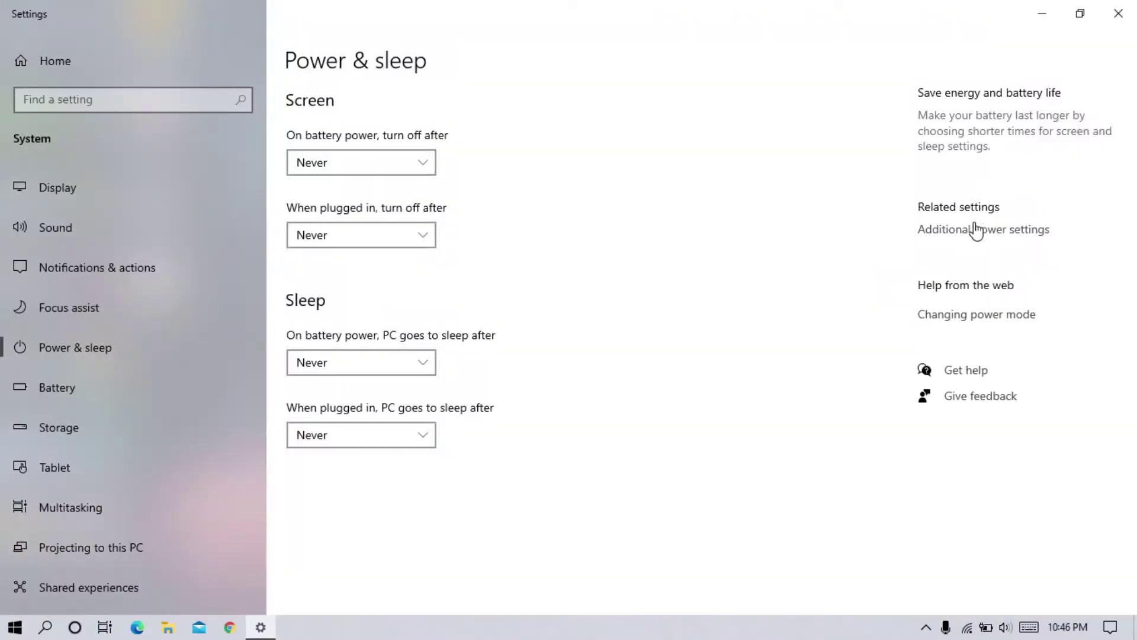
click(973, 229)
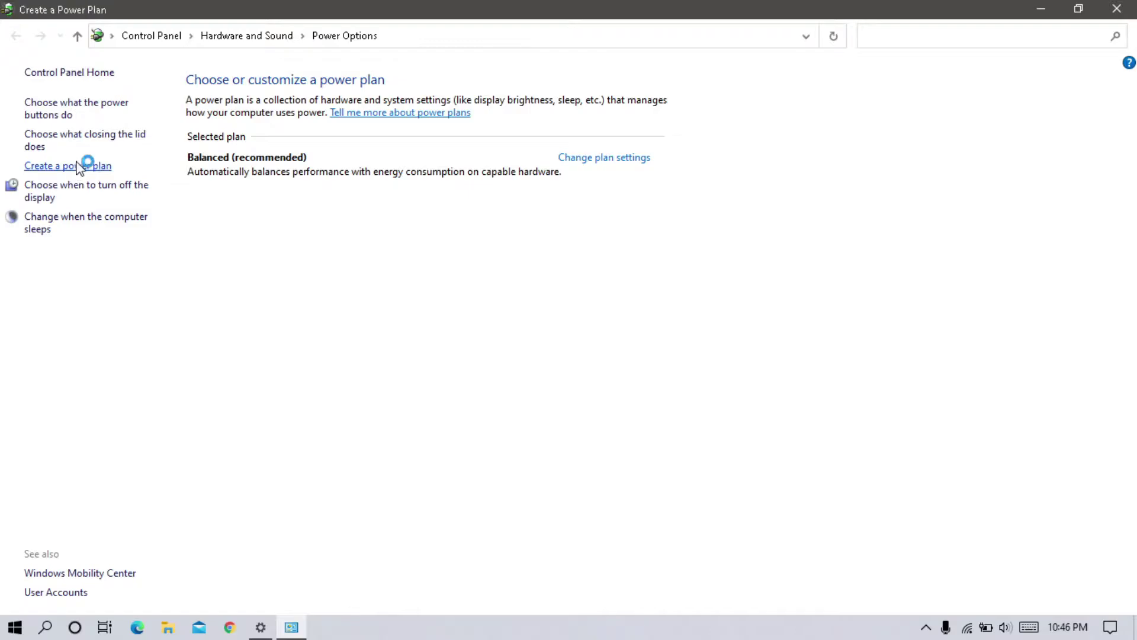
Create a new plan based on High performance, then start a Power Saver plan.
click(384, 215)
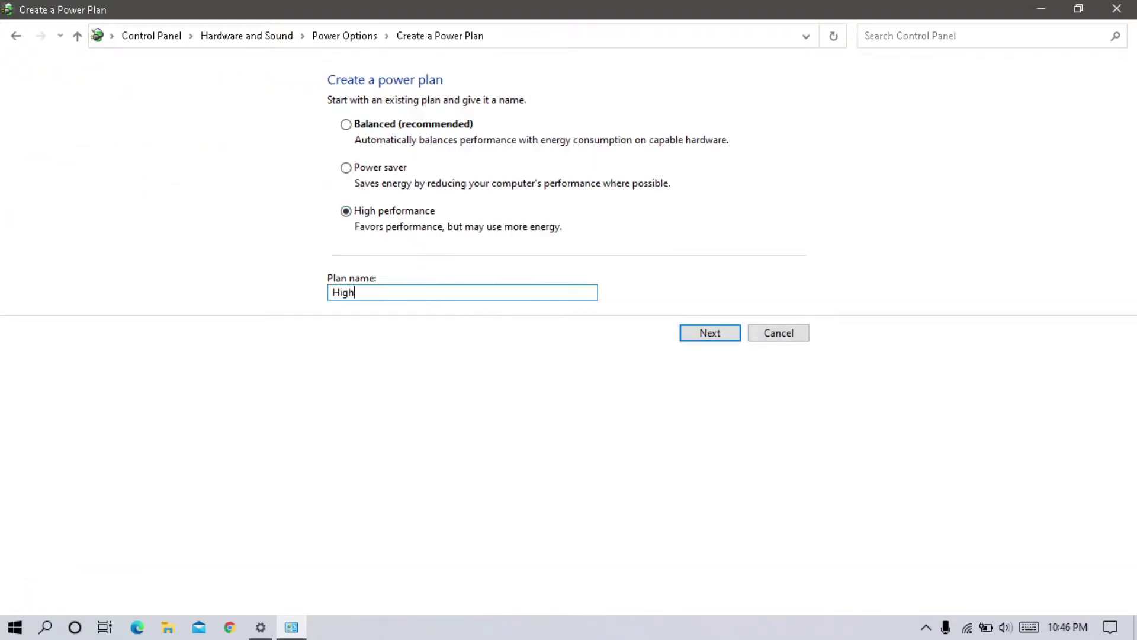
click(711, 335)
click(711, 256)
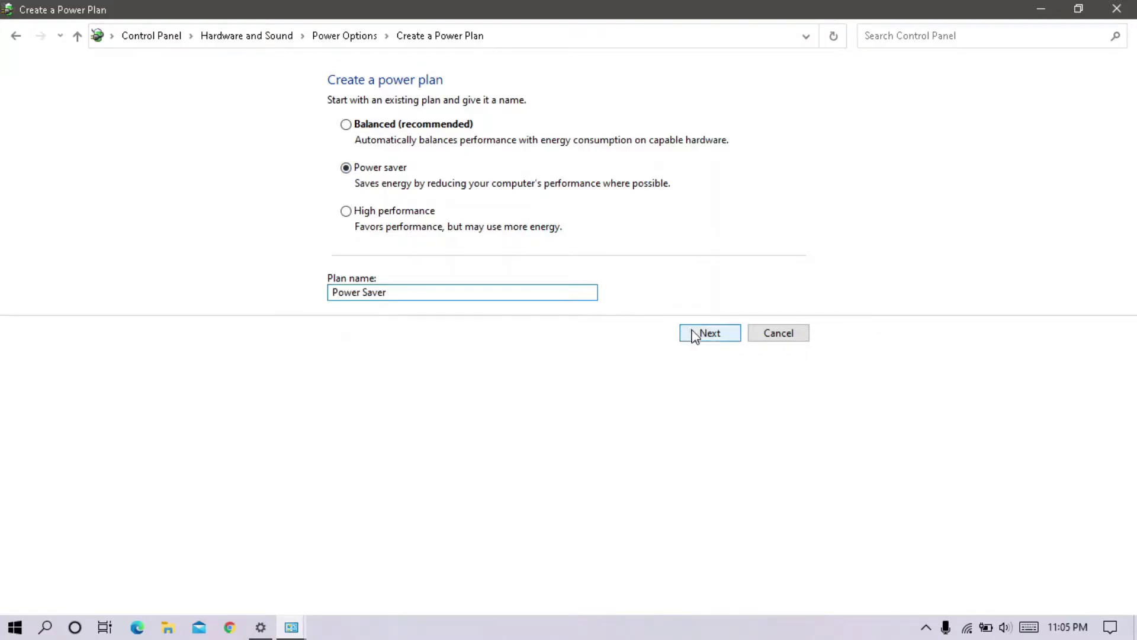
click(716, 343)
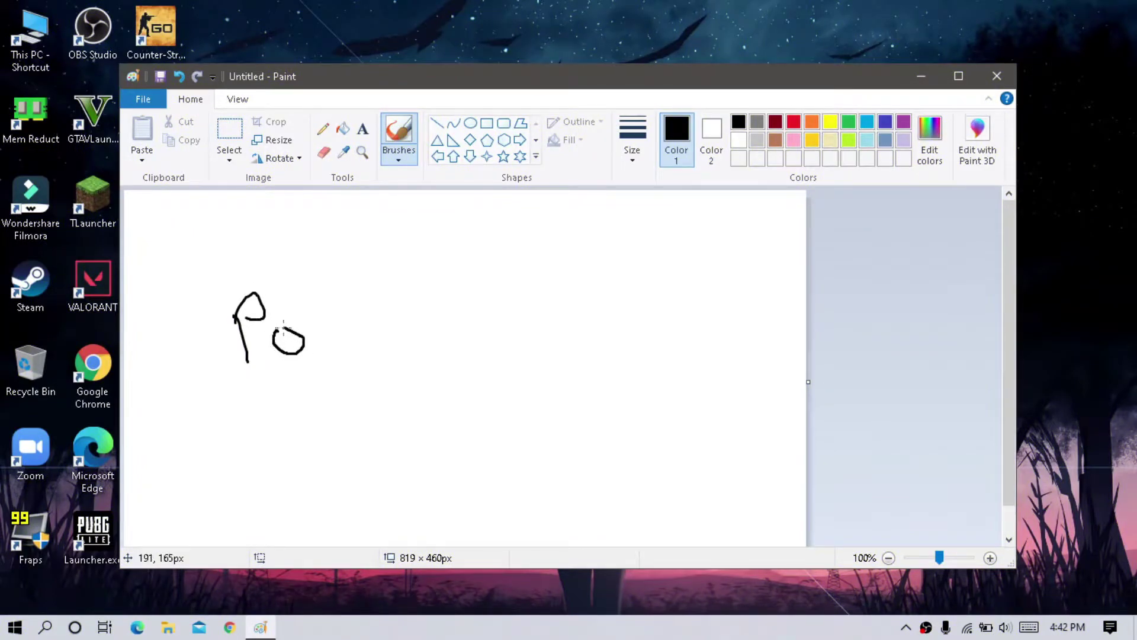
Launch Task Manager from the taskbar and show the Startup list.
drag(363, 305, 358, 349)
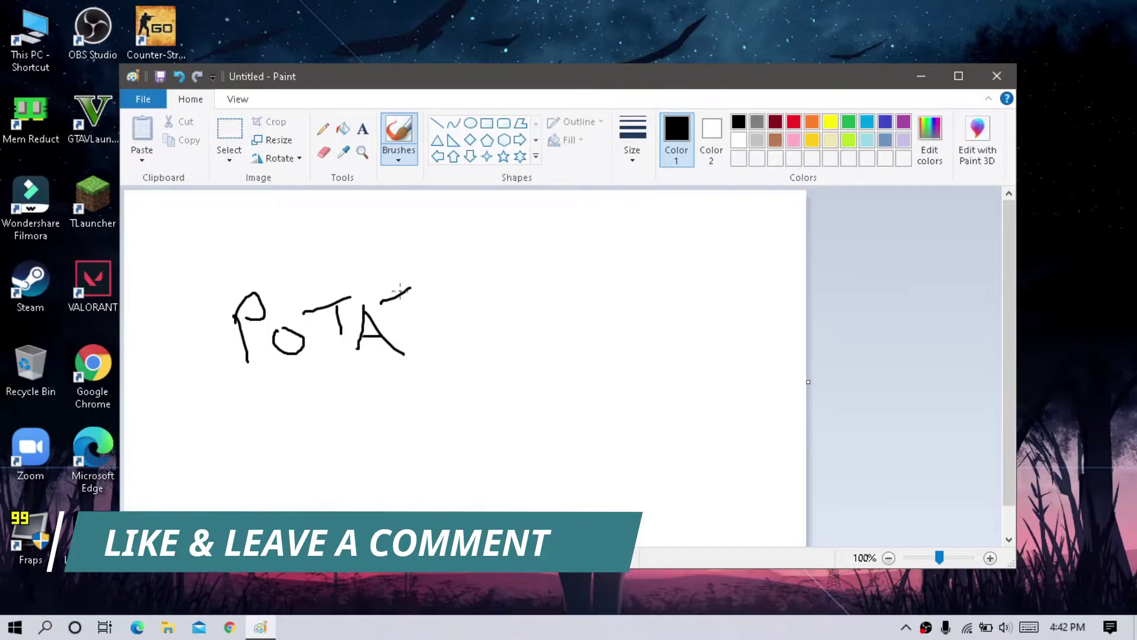
click(260, 626)
right_click(601, 627)
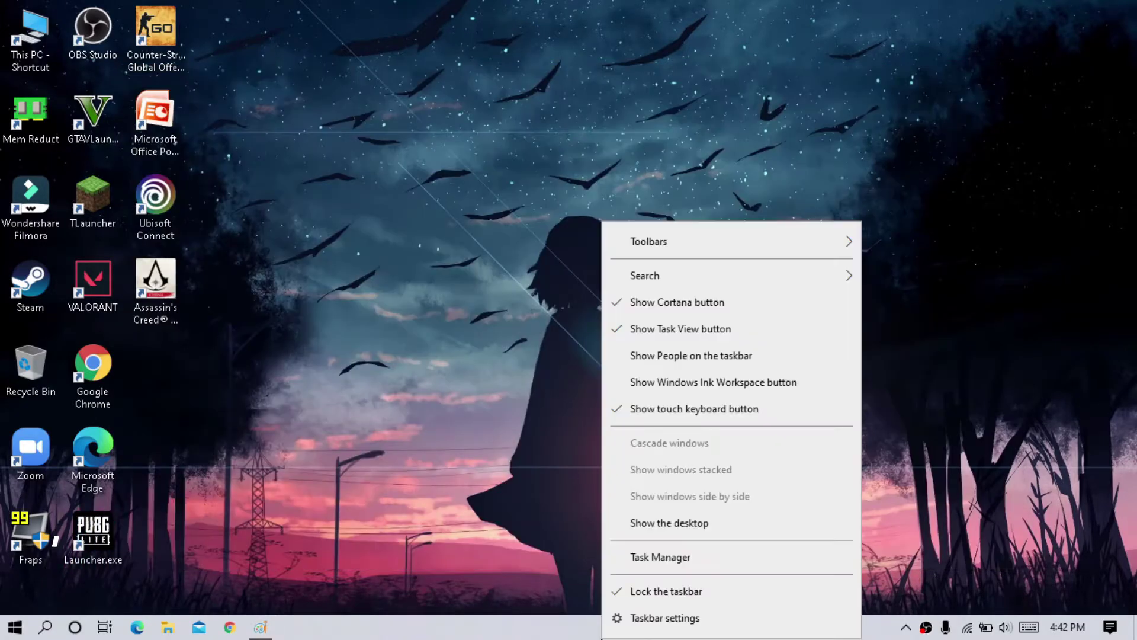
click(691, 558)
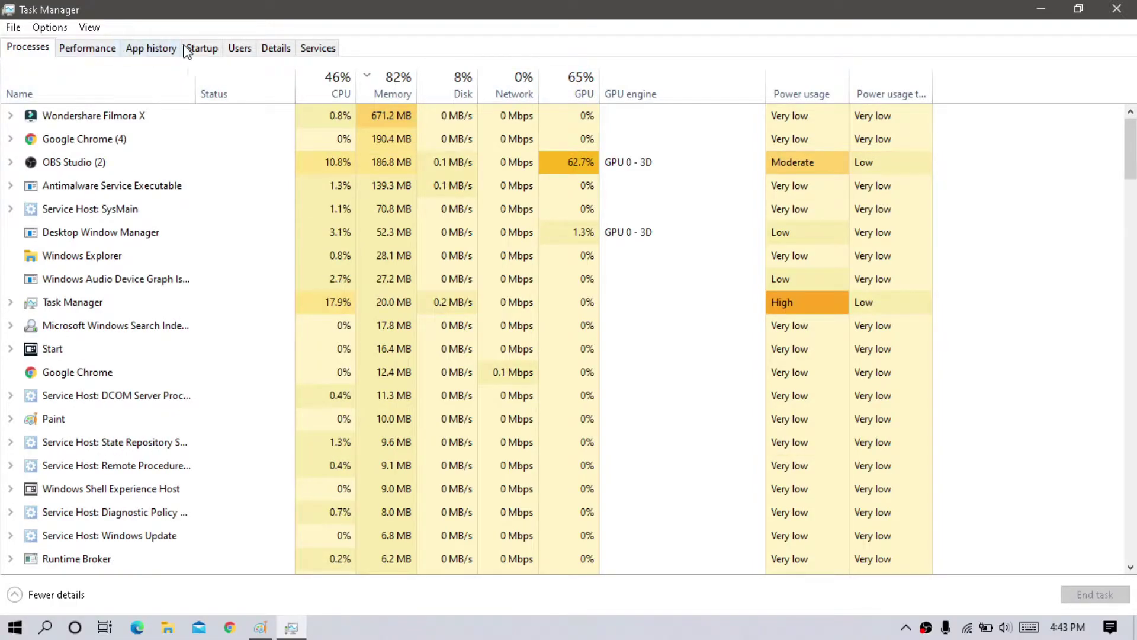
click(203, 49)
Disable Java Update Scheduler and Spotify at startup and move on to Steam Client Bootstrapper.
right_click(328, 140)
click(343, 186)
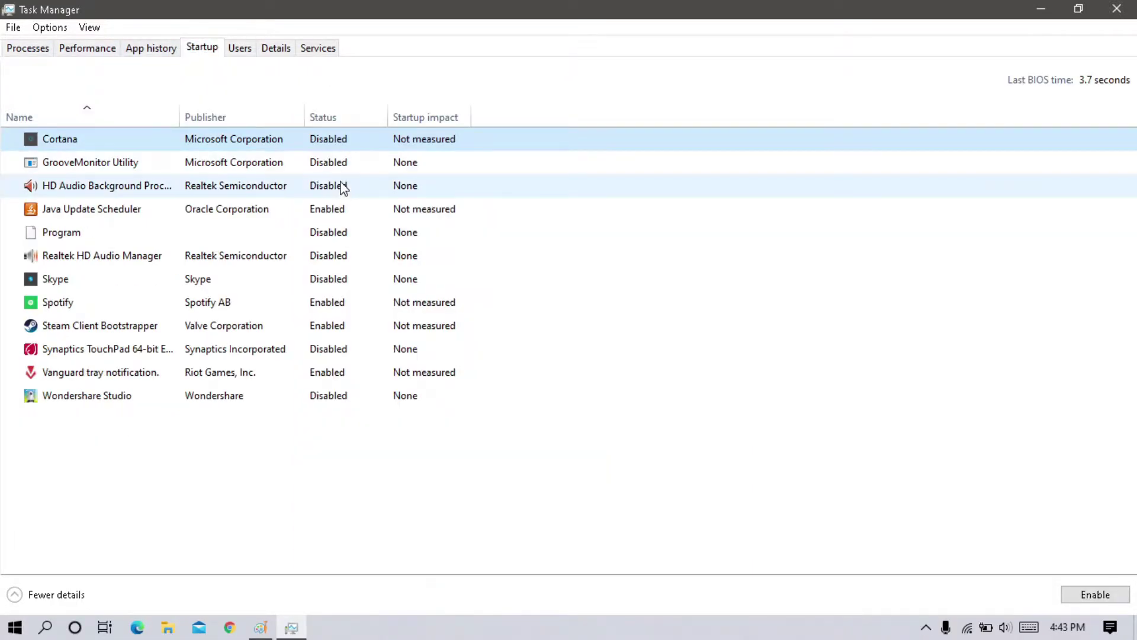
right_click(338, 208)
click(350, 220)
right_click(329, 302)
click(343, 310)
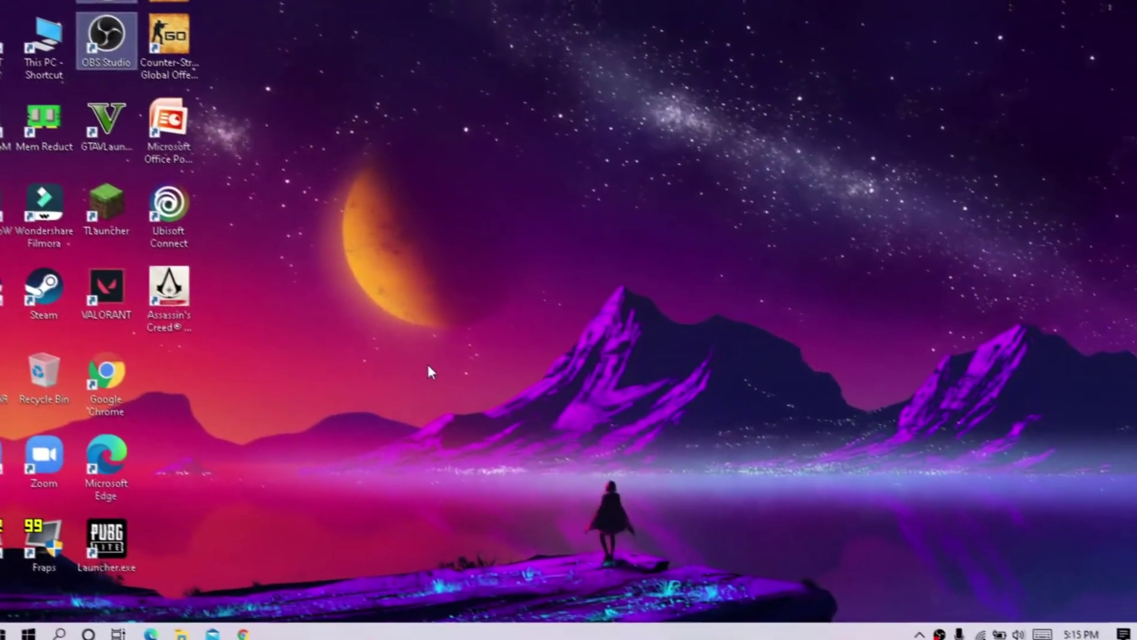
text(rec)
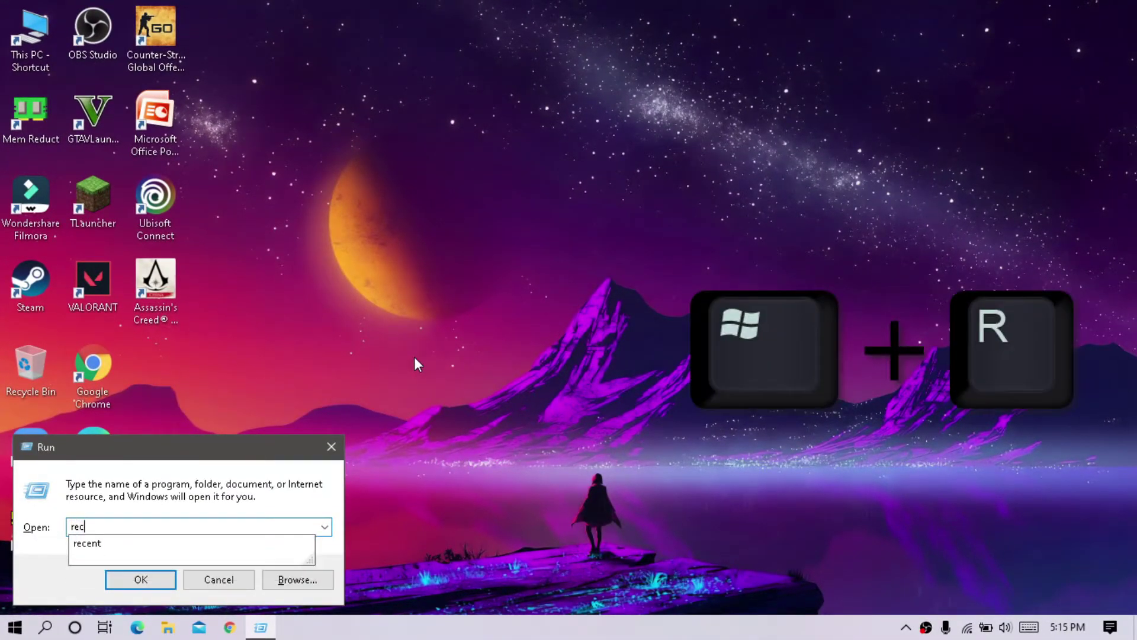
text(t)
Delete everything in the Recent and Temp folders.
key(Return)
key(ctrl+a)
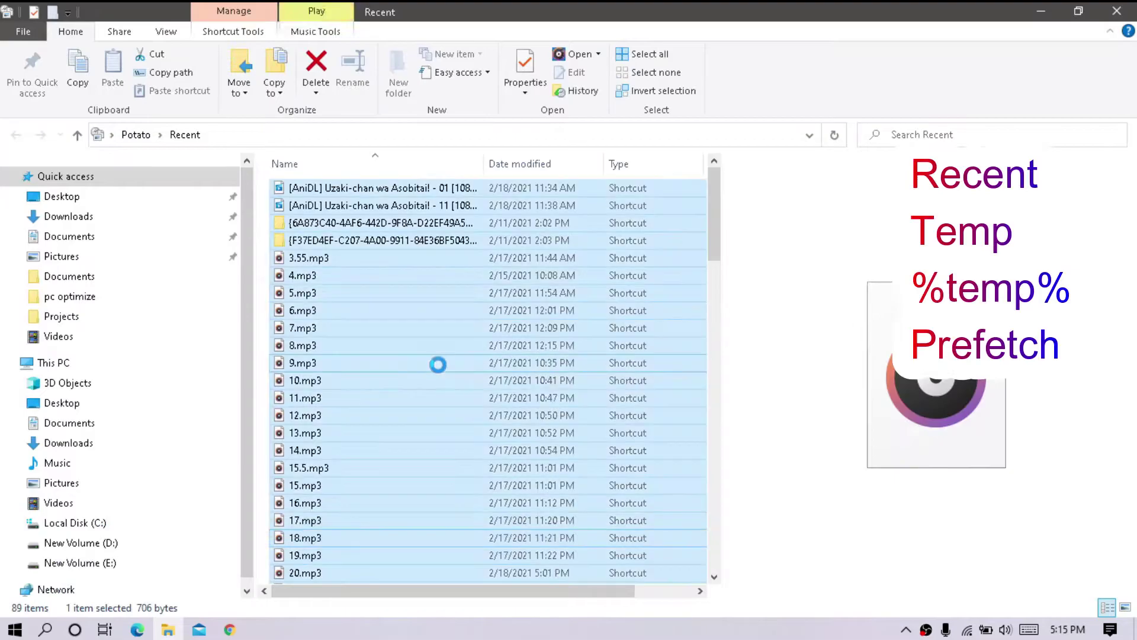
key(Delete)
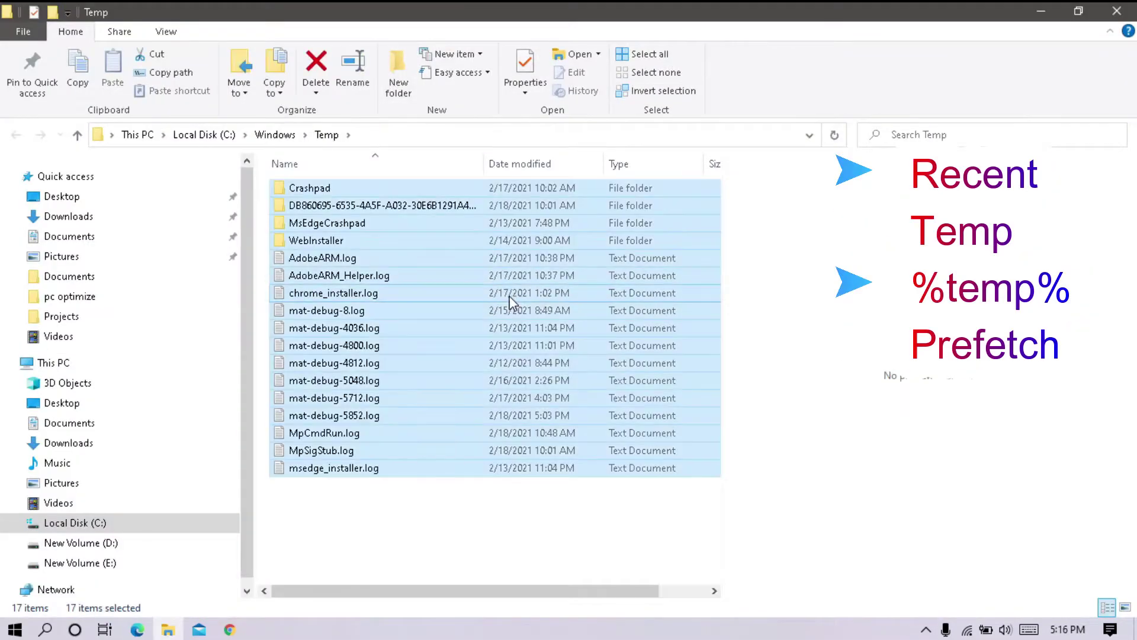
key(Return)
key(ctrl+a)
key(Delete)
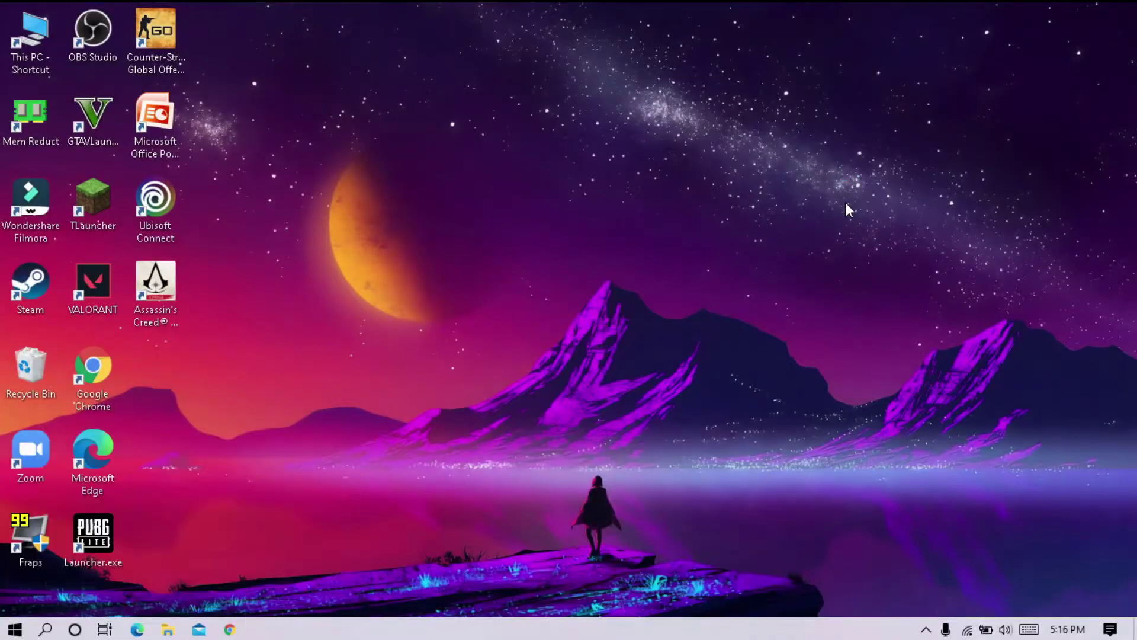
Delete the Prefetch folder's contents, skipping files in use.
key(ctrl+a)
key(Delete)
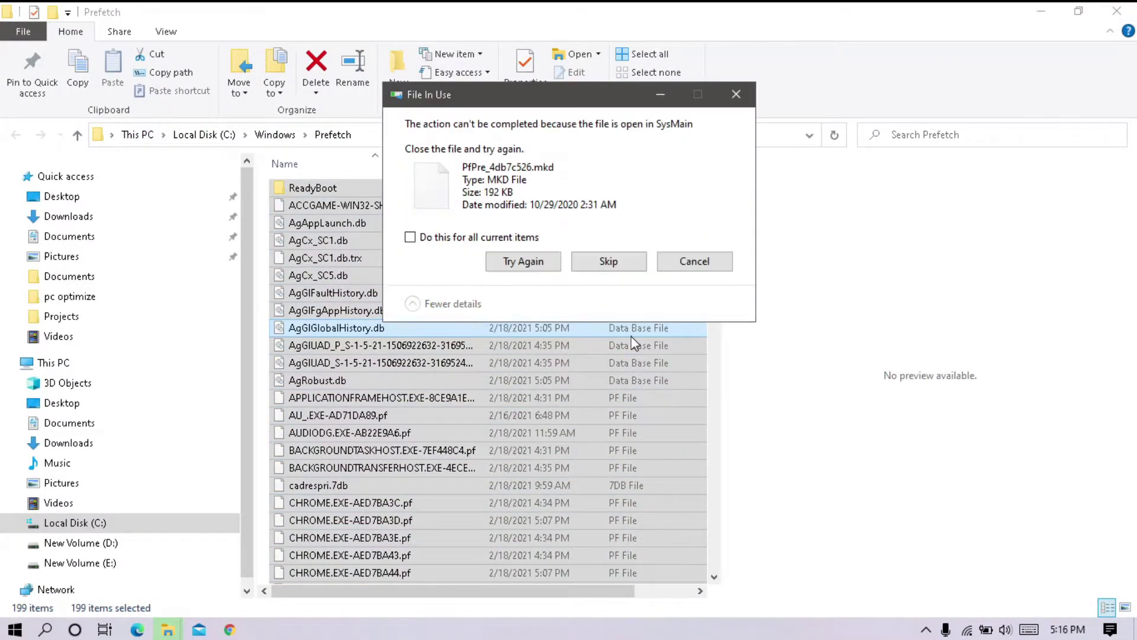
click(579, 266)
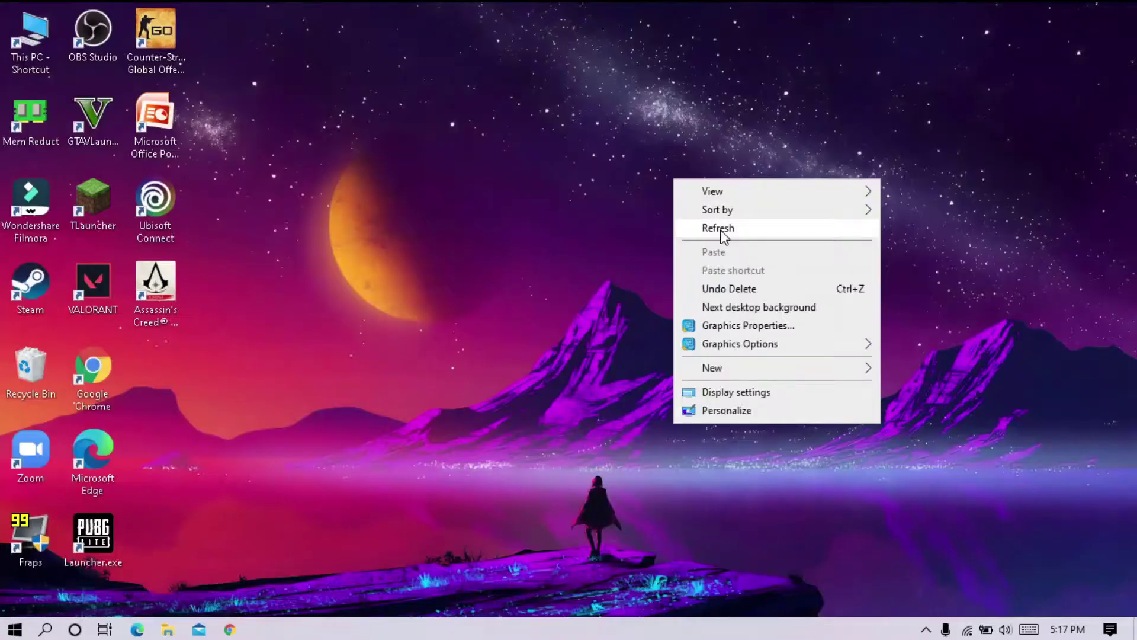
Permanently empty the Recycle Bin from the desktop.
click(720, 228)
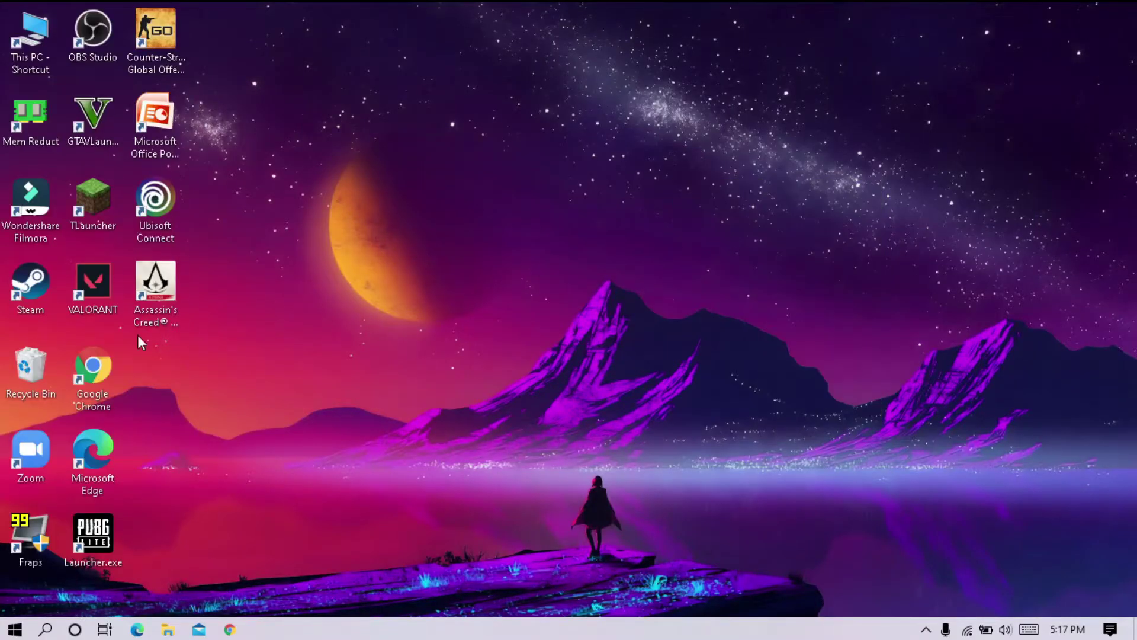
right_click(9, 370)
click(55, 393)
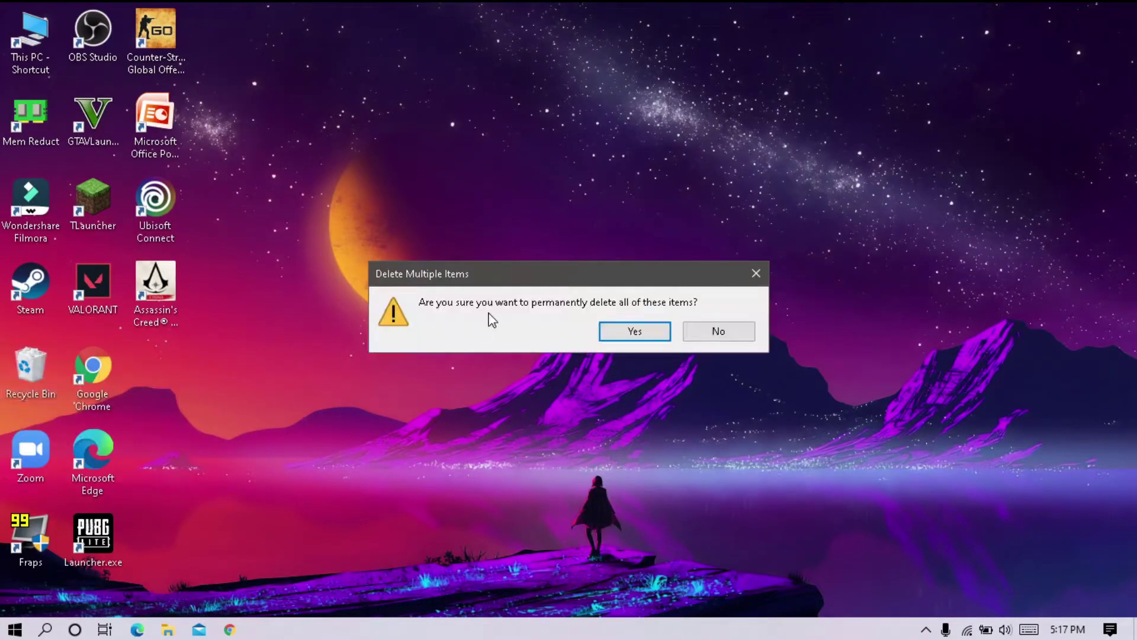
click(635, 332)
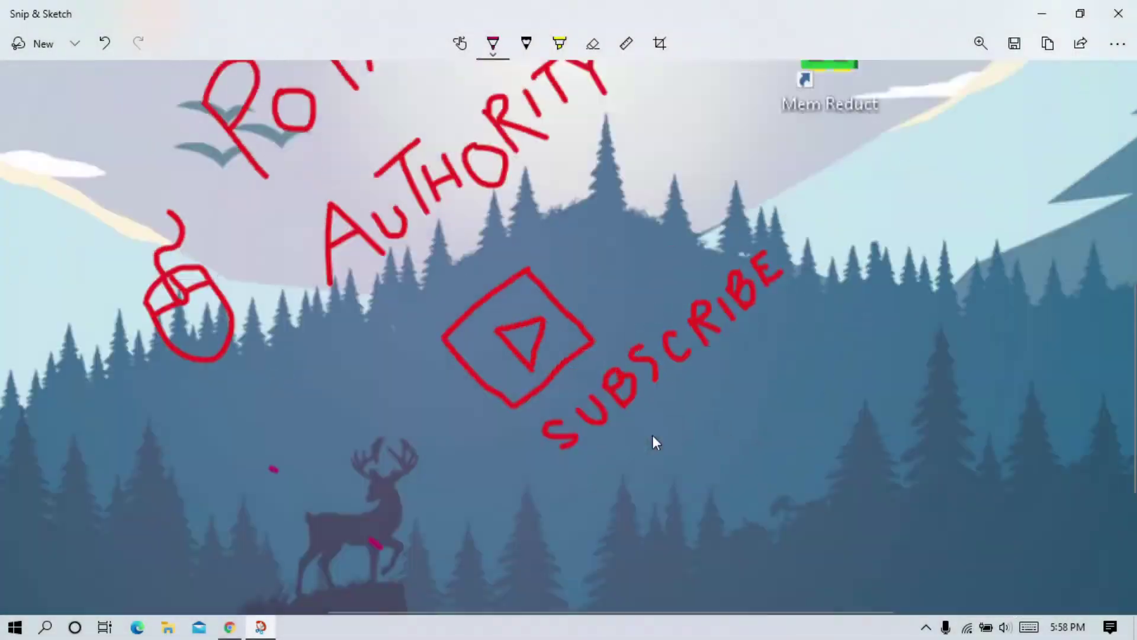
scroll(653, 441, up, 2)
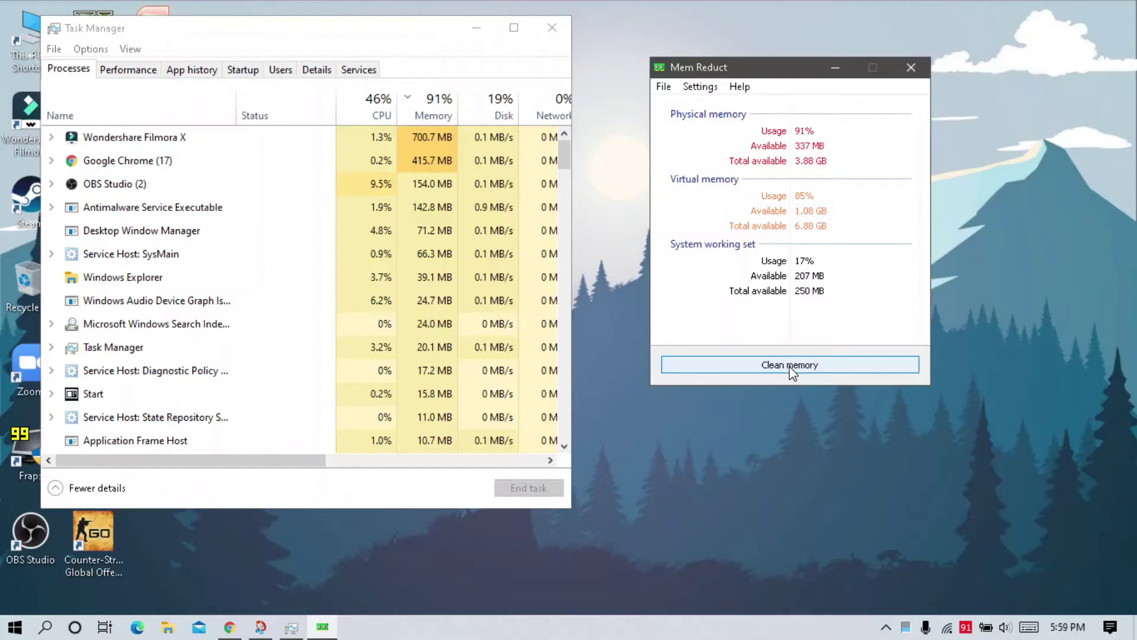
Clean memory in Mem Reduct, confirming it, then close Mem Reduct and Task Manager.
click(789, 366)
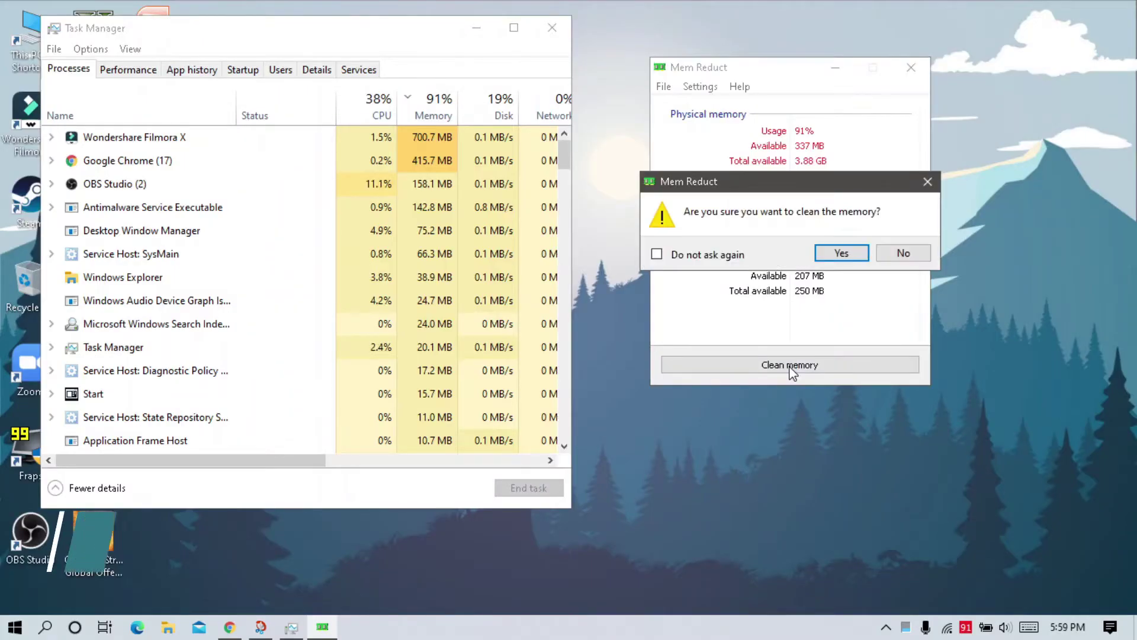
click(836, 255)
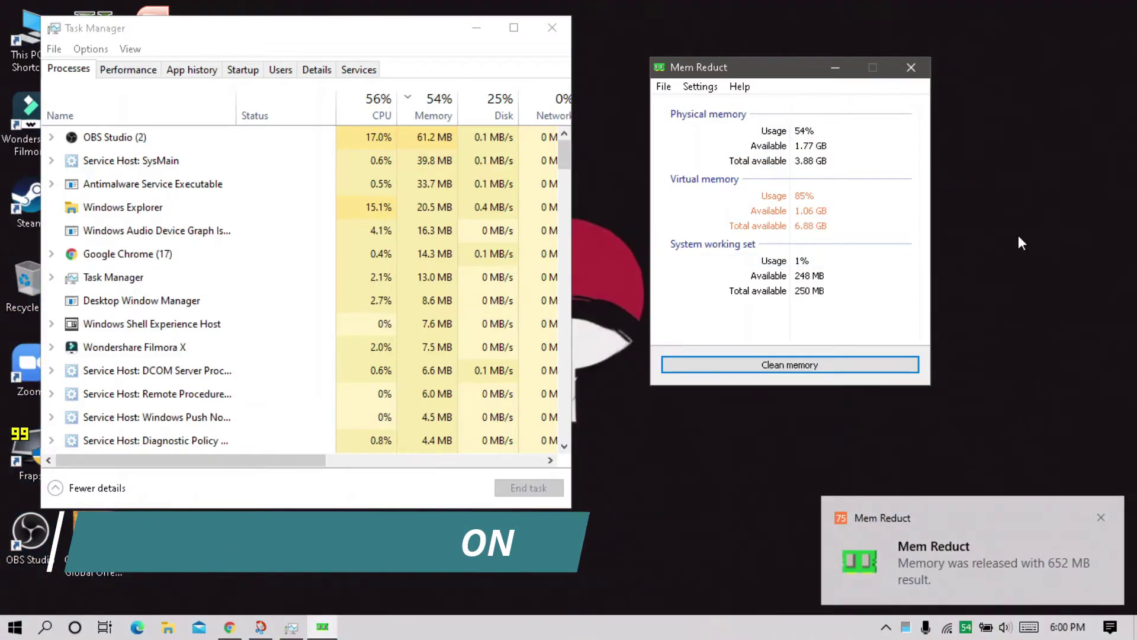
click(911, 67)
click(552, 27)
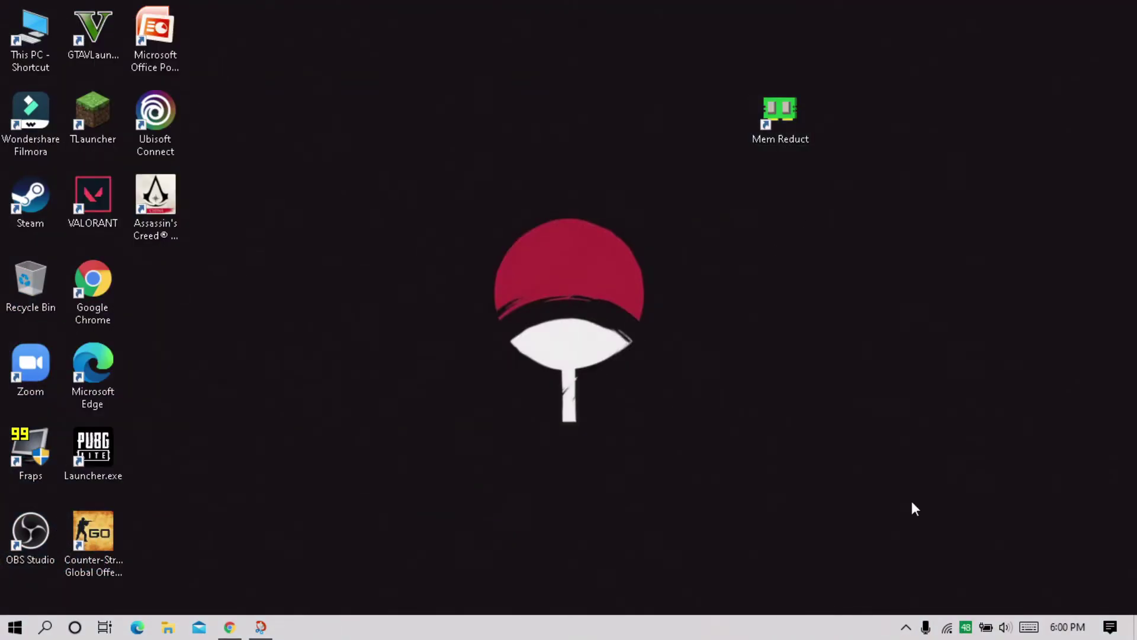
Bring the Mem Reduct window back from its tray icon.
right_click(968, 629)
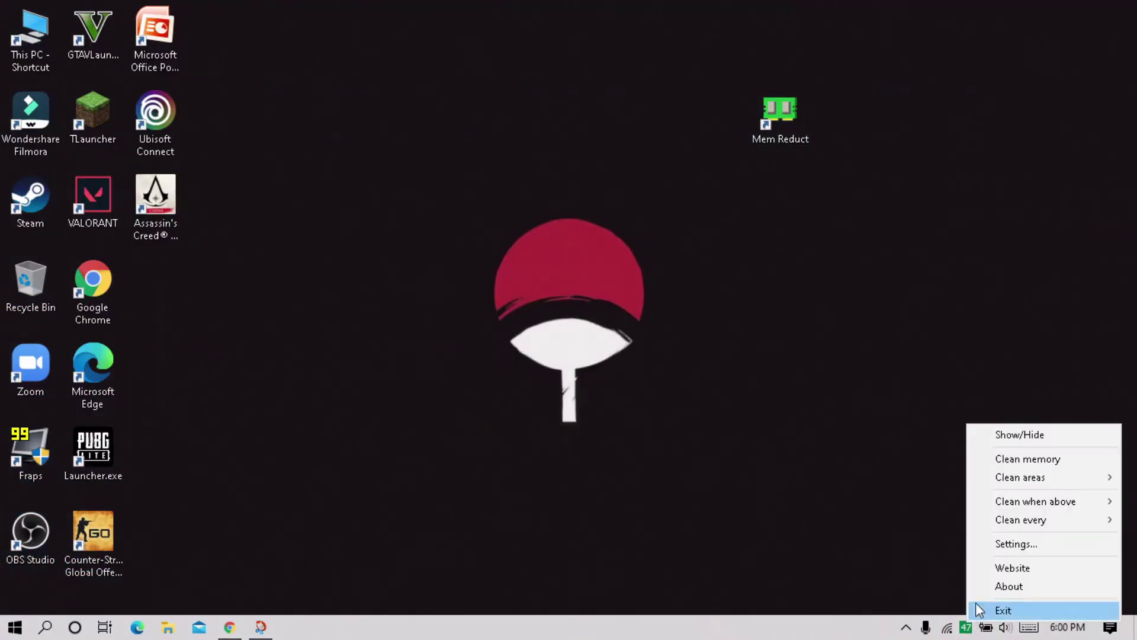
click(1034, 449)
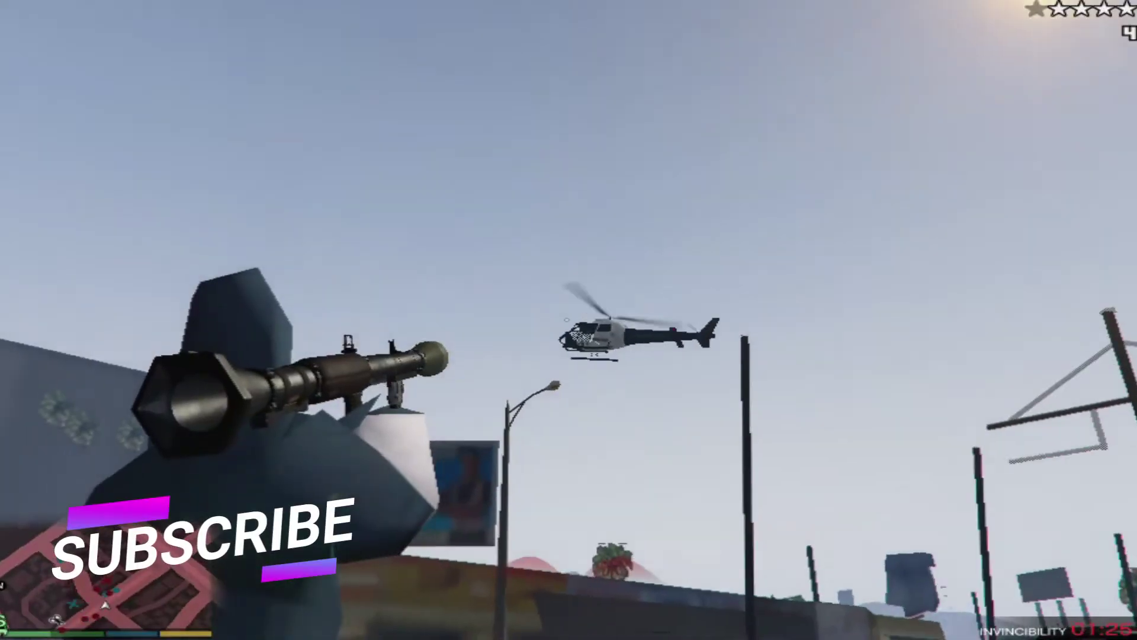
Fire the rocket launcher at the police helicopter in GTA V.
click(568, 320)
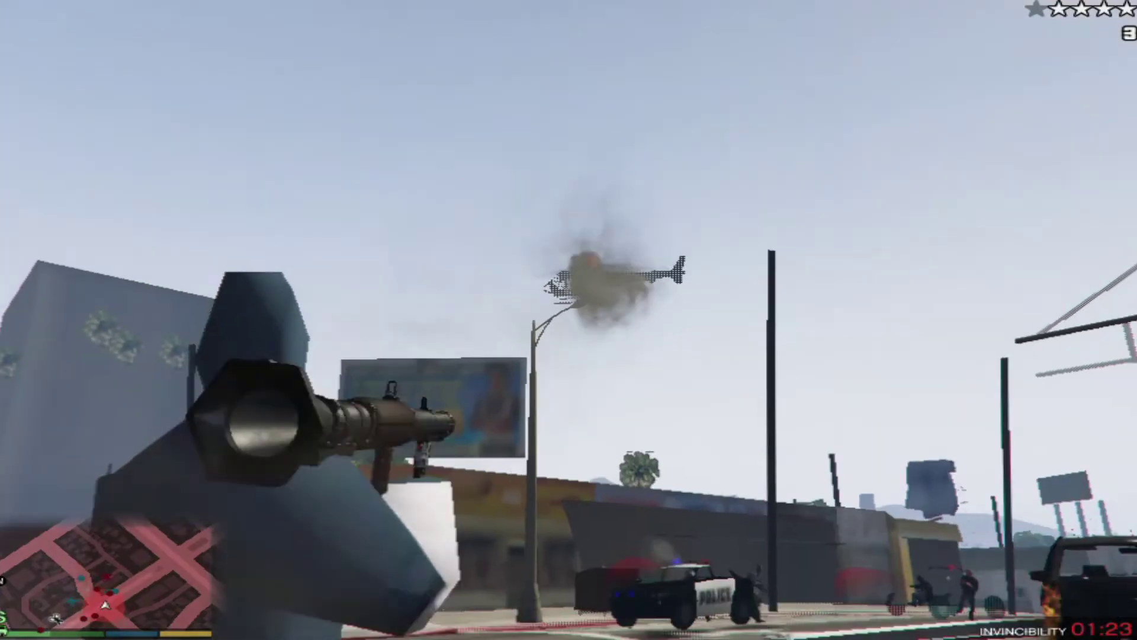